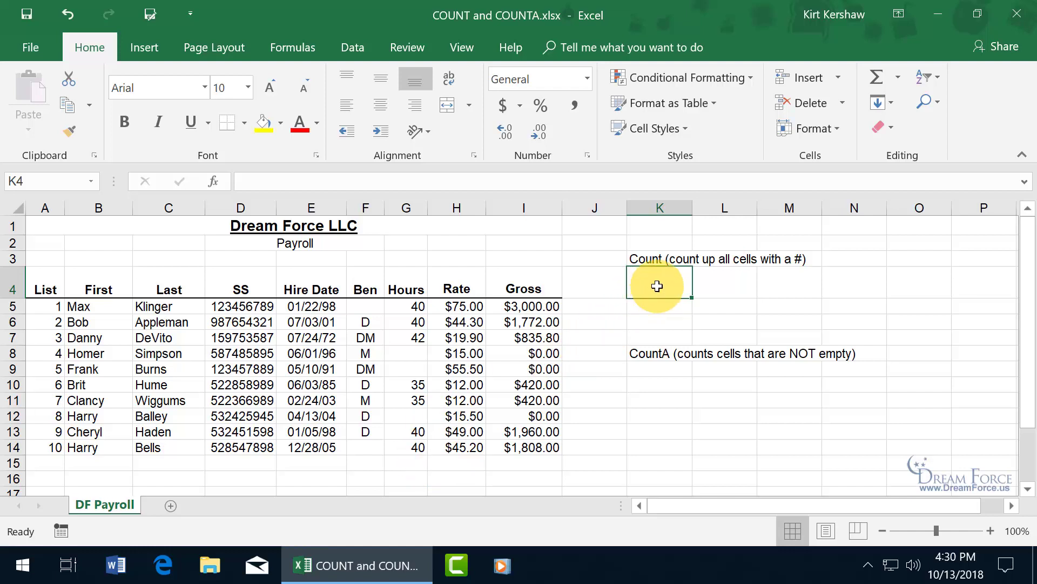
Step: Enter =COUNT(G5:G14) in K4 to count the numeric Hours cells, giving 7
{"action": "type", "text": "=count"}
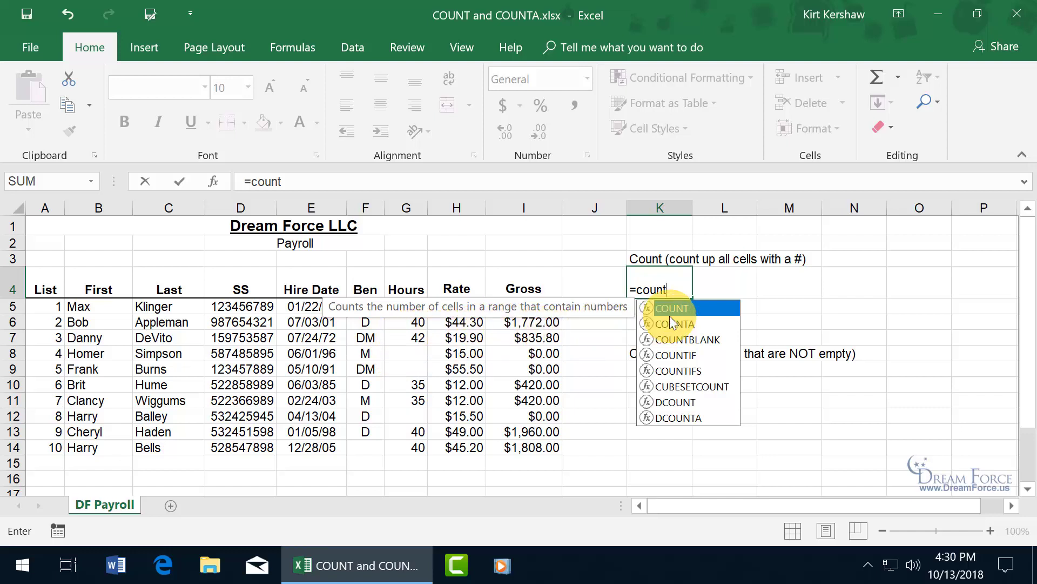
{"action": "double_click", "coordinate": [693, 308]}
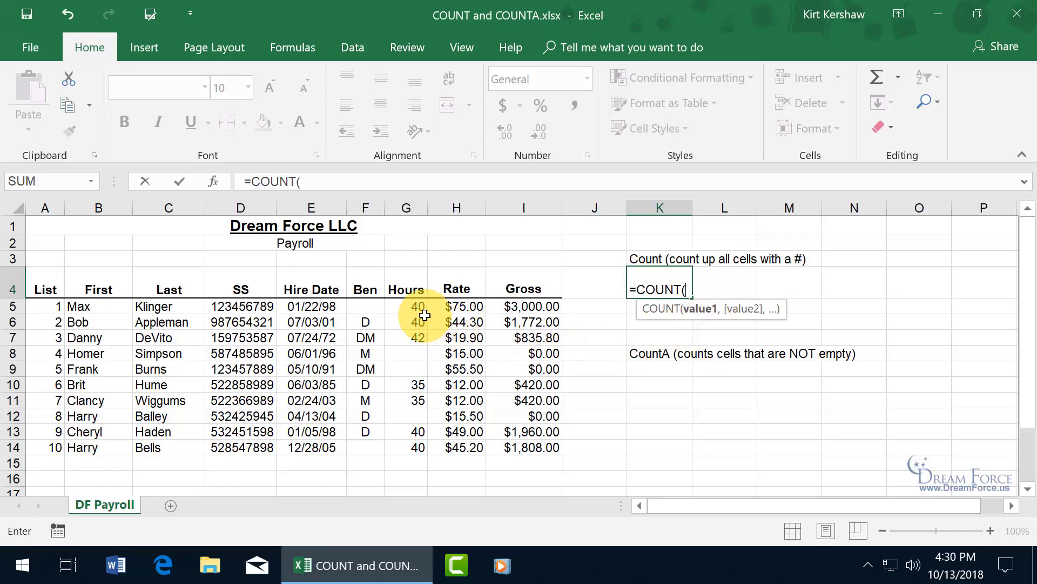
{"action": "left_click_drag", "start_coordinate": [407, 306], "coordinate": [408, 449]}
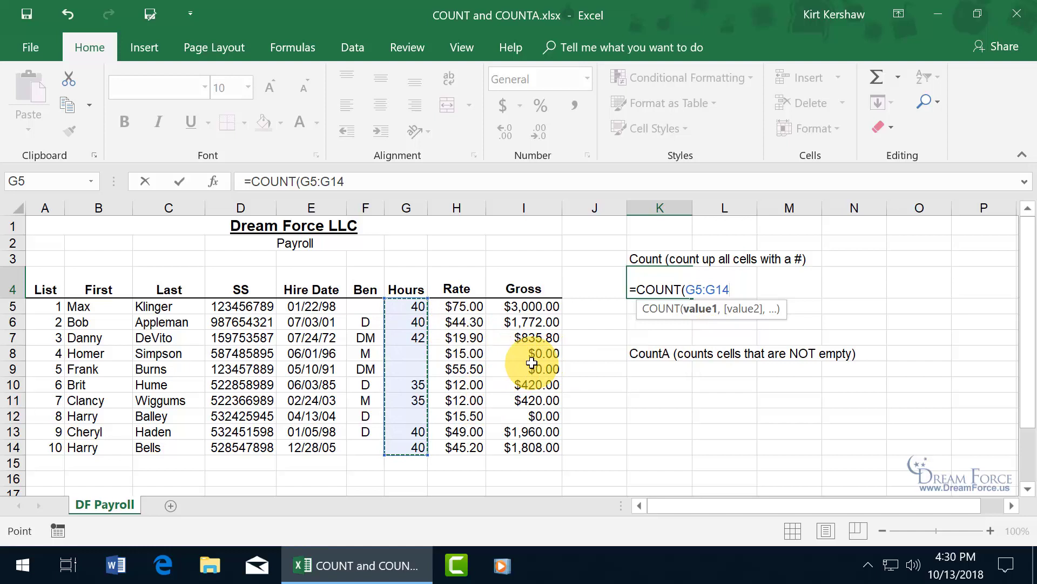
{"action": "type", "text": ","}
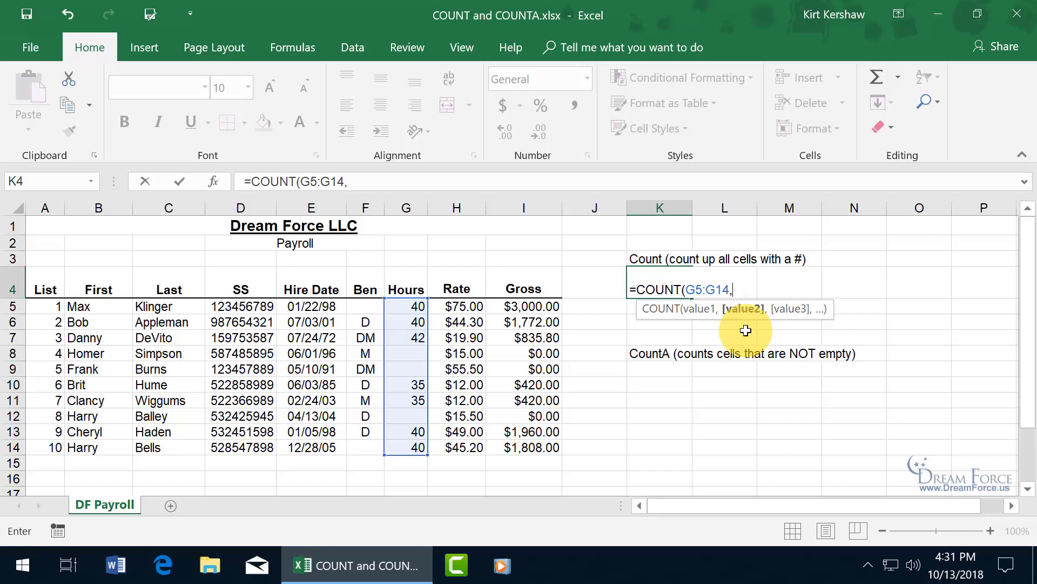
{"action": "key", "text": "BackSpace"}
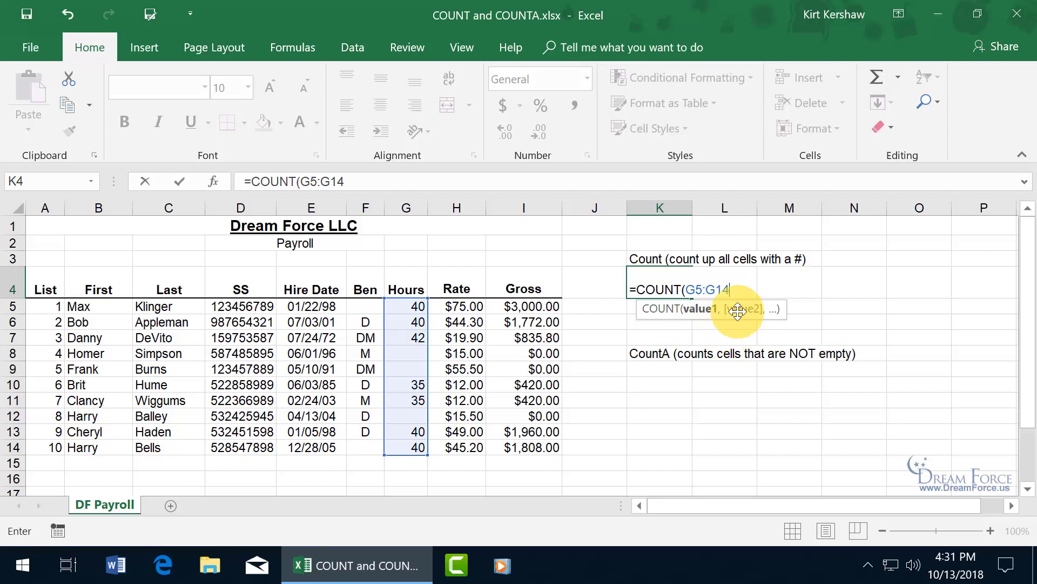
{"action": "key", "text": "Return"}
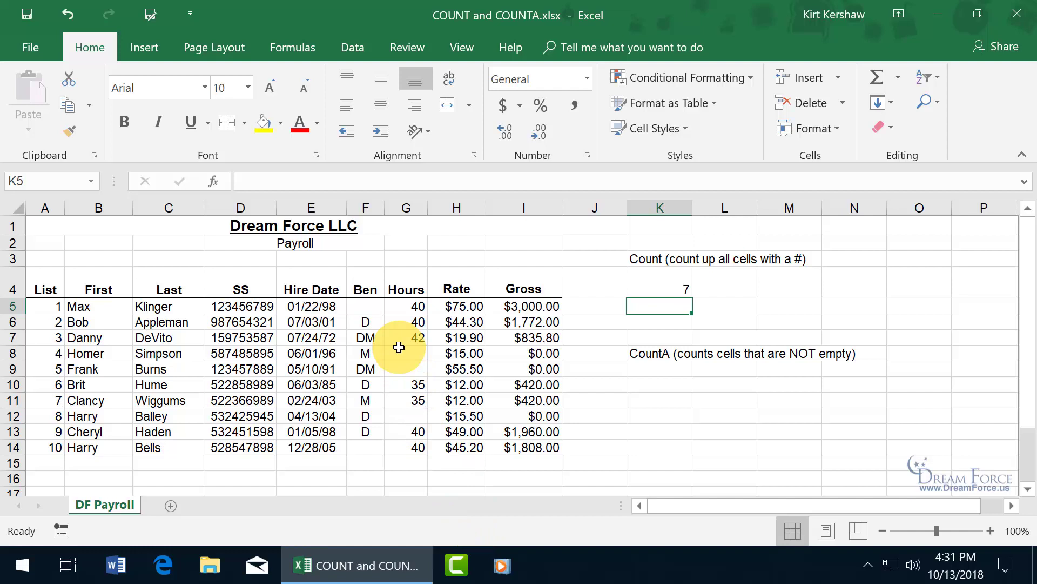
{"action": "left_click_drag", "start_coordinate": [403, 305], "coordinate": [407, 454]}
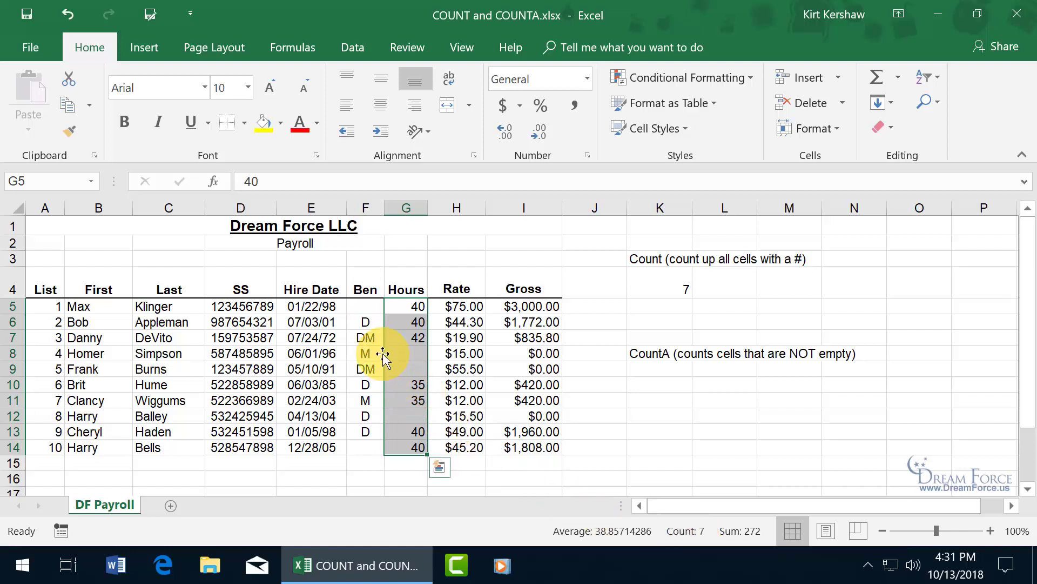
{"action": "left_click_drag", "start_coordinate": [366, 322], "coordinate": [372, 440]}
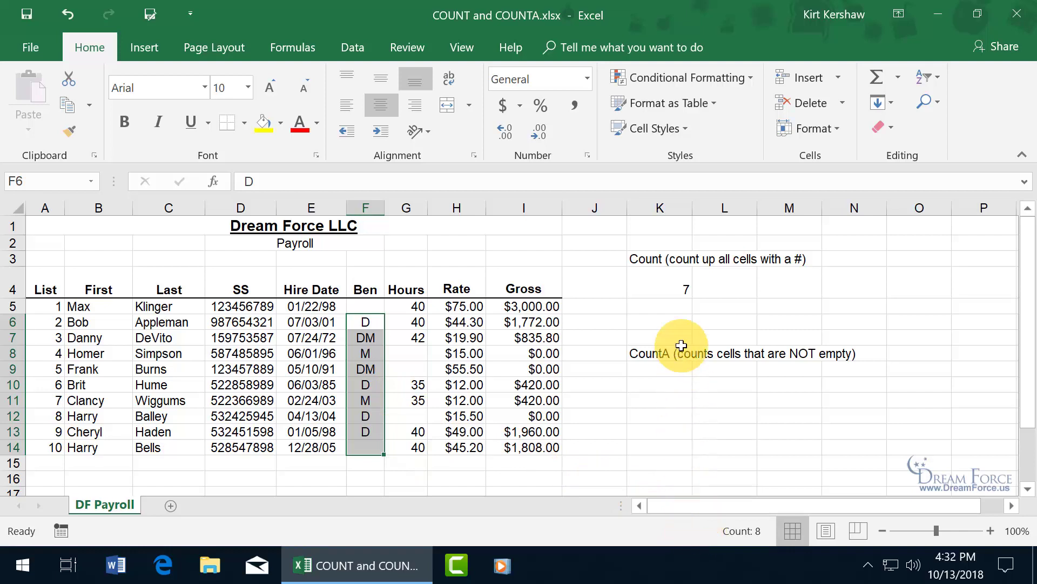
{"action": "left_click", "coordinate": [666, 276]}
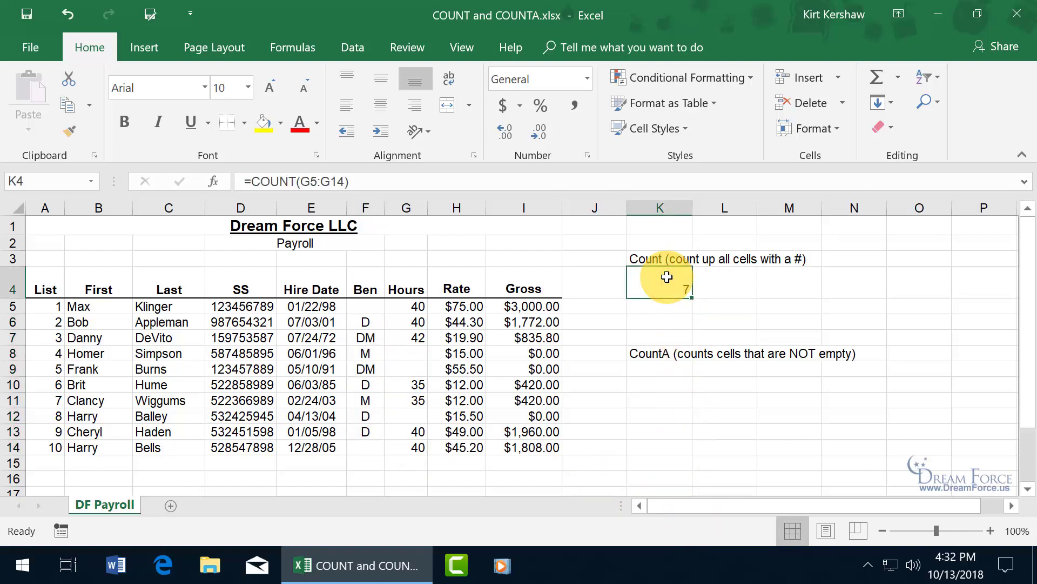
{"action": "left_click", "coordinate": [323, 182]}
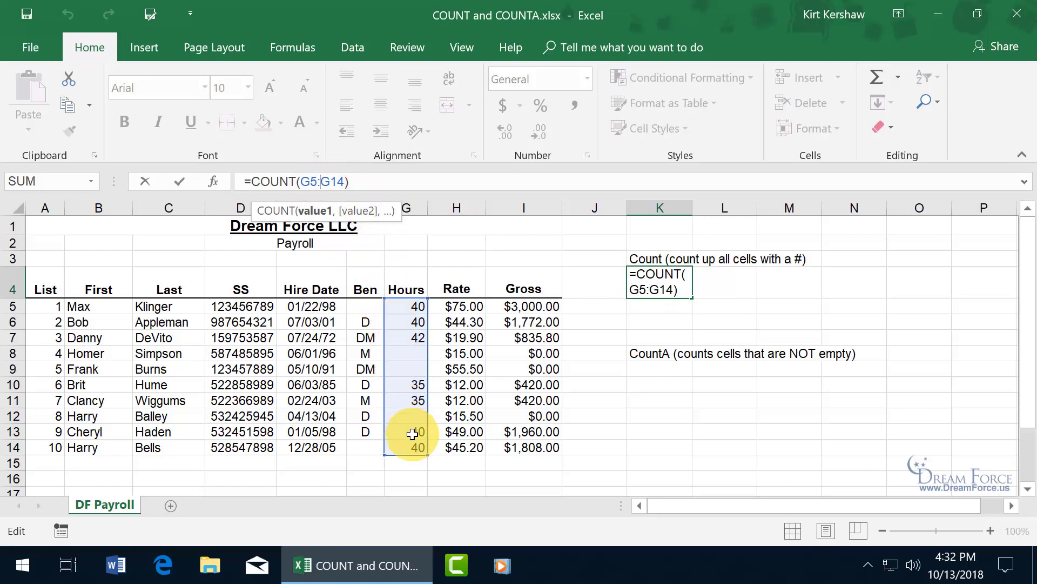
{"action": "left_click_drag", "start_coordinate": [413, 456], "coordinate": [373, 454]}
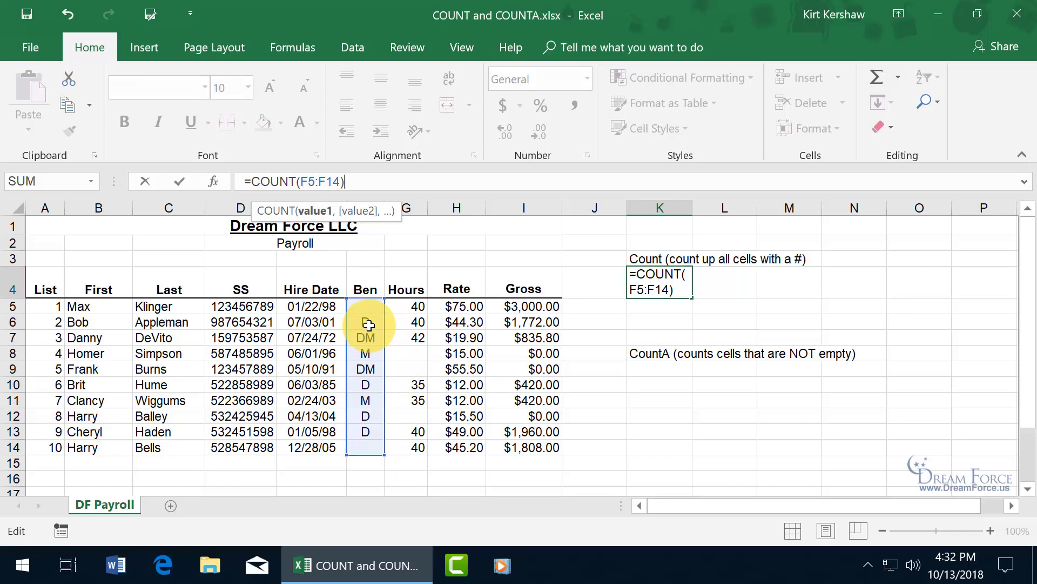
{"action": "key", "text": "Return"}
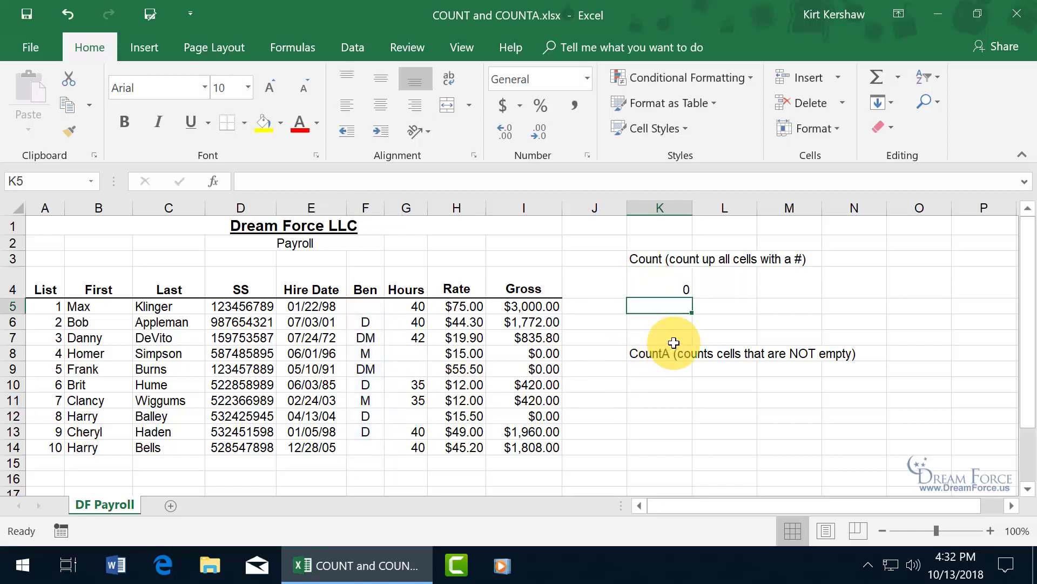
{"action": "left_click", "coordinate": [670, 281]}
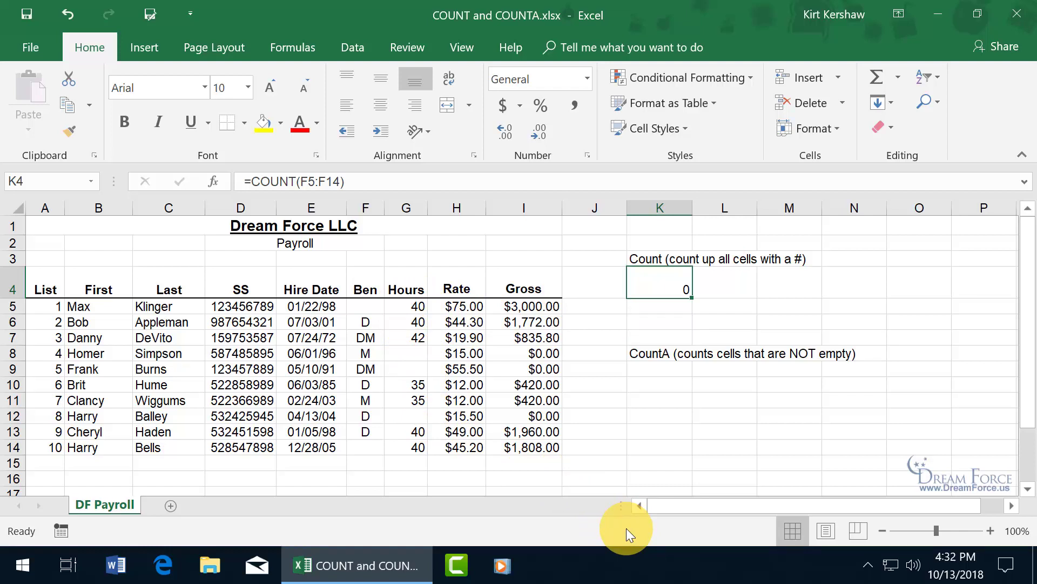
{"action": "left_click", "coordinate": [68, 11]}
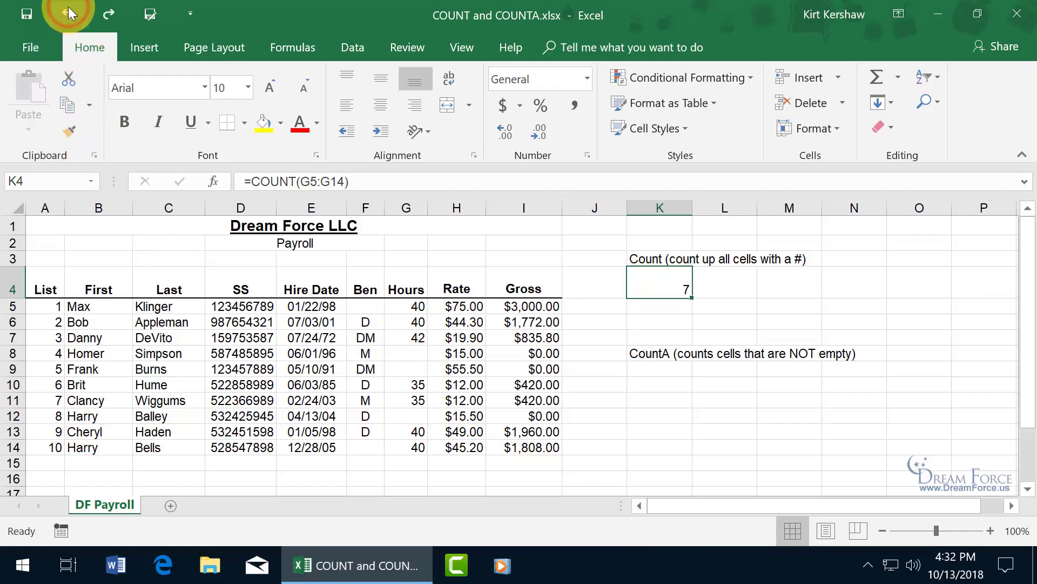
{"action": "left_click", "coordinate": [321, 183]}
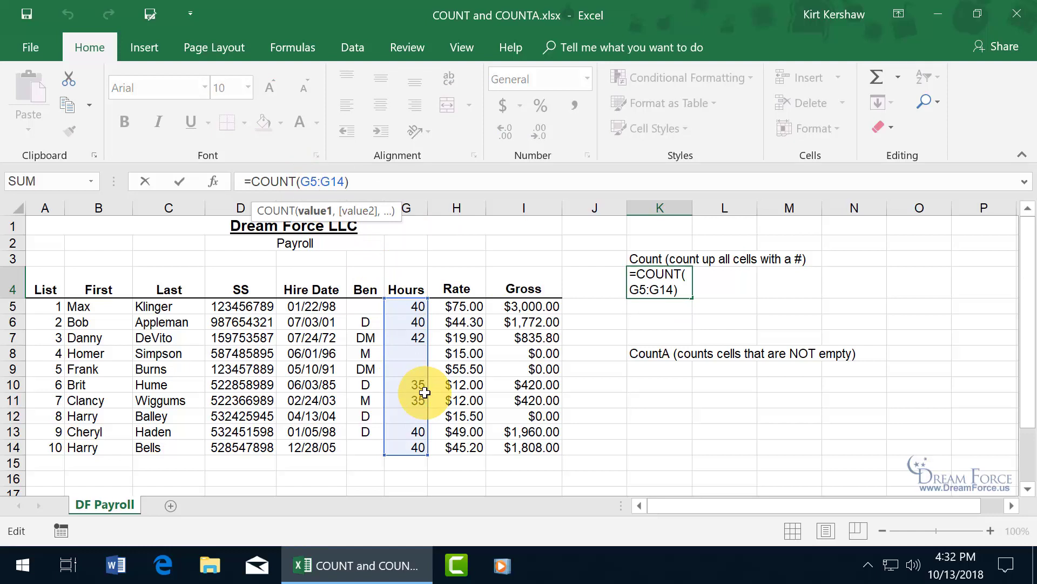
{"action": "key", "text": "Return"}
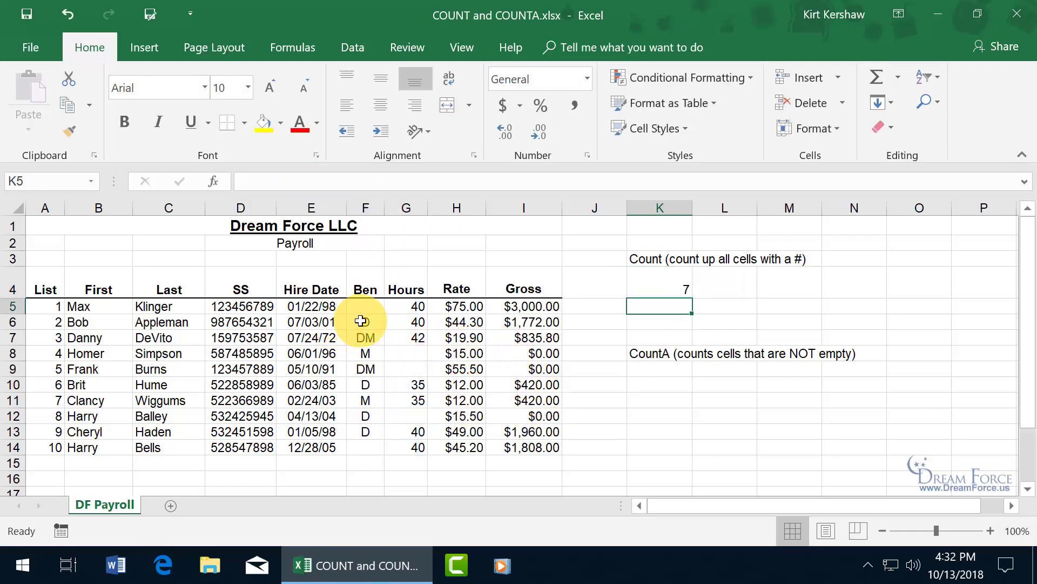
{"action": "left_click_drag", "start_coordinate": [361, 321], "coordinate": [373, 431]}
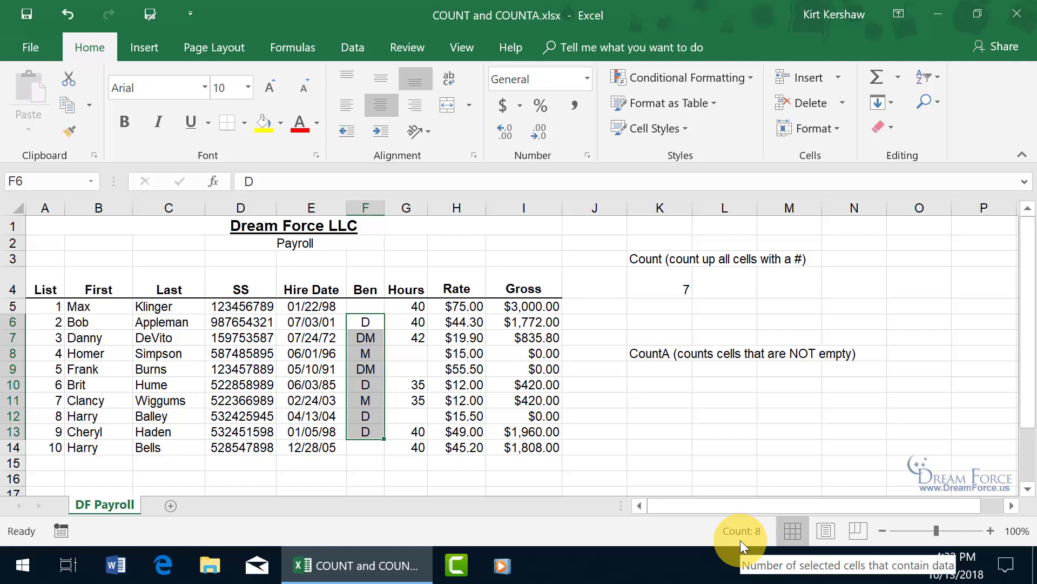
{"action": "right_click", "coordinate": [630, 527]}
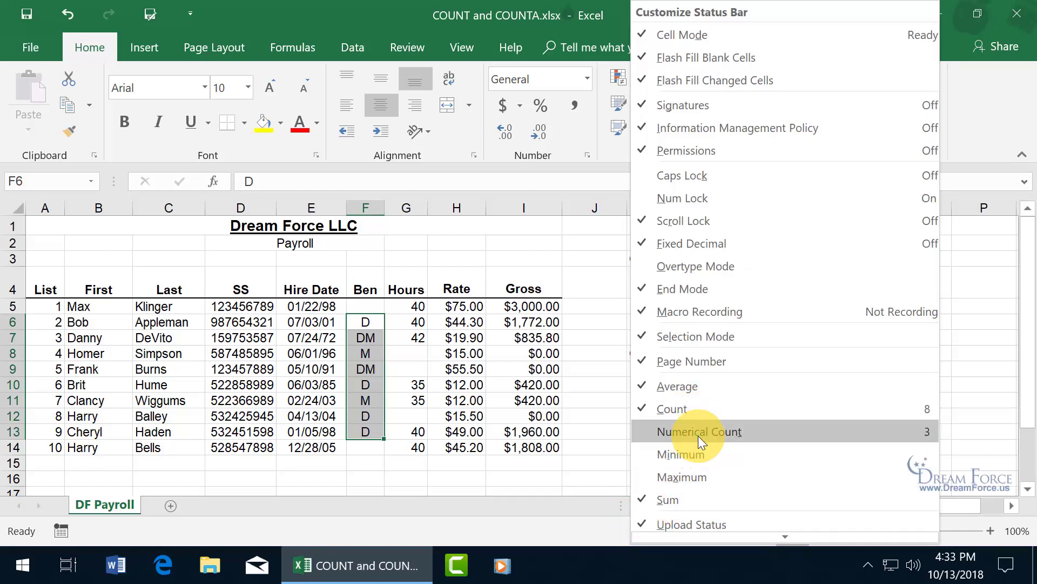
{"action": "left_click", "coordinate": [659, 431]}
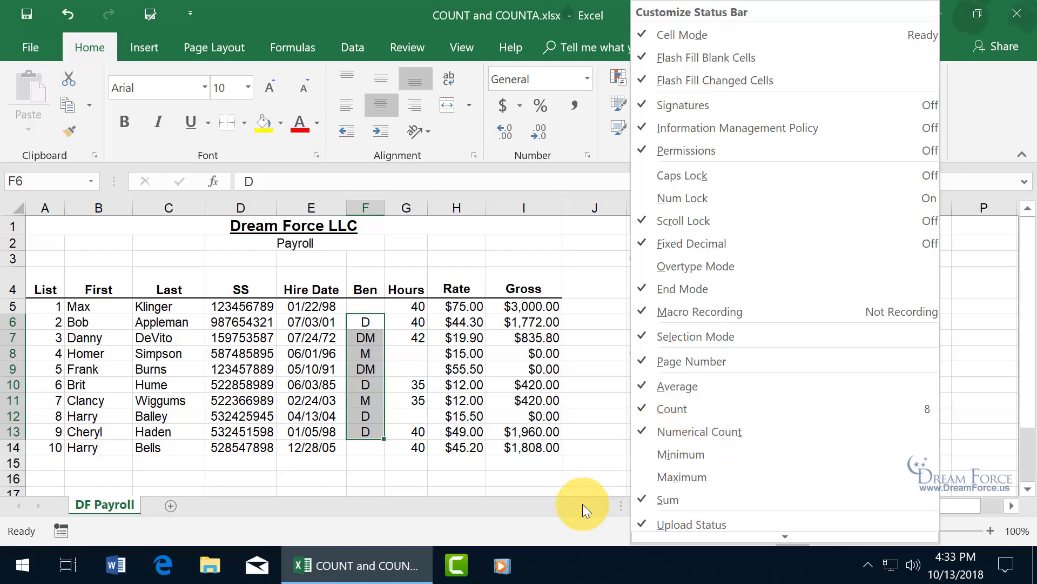
{"action": "left_click", "coordinate": [560, 524]}
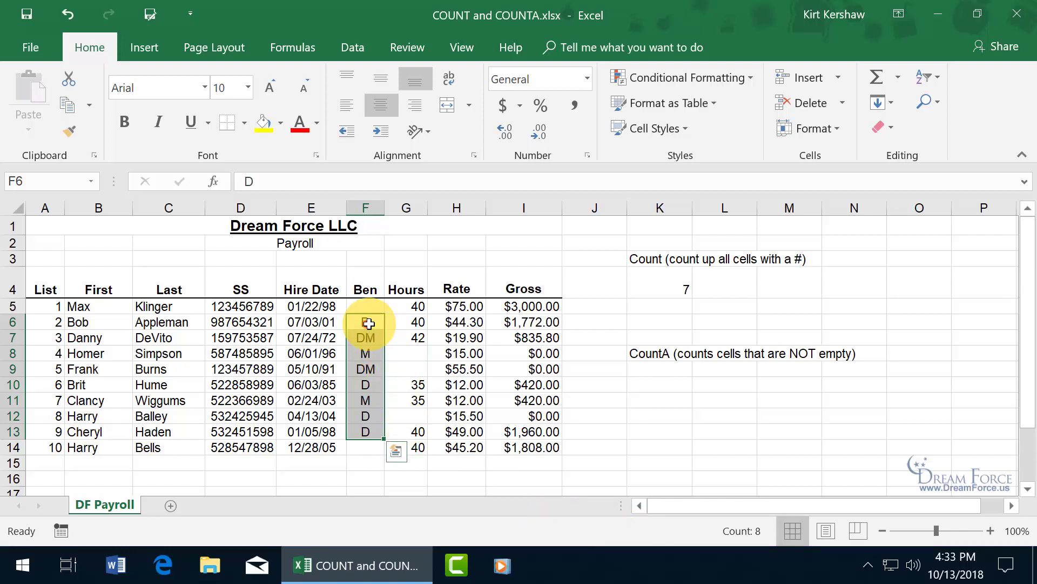
{"action": "left_click_drag", "start_coordinate": [373, 322], "coordinate": [404, 323]}
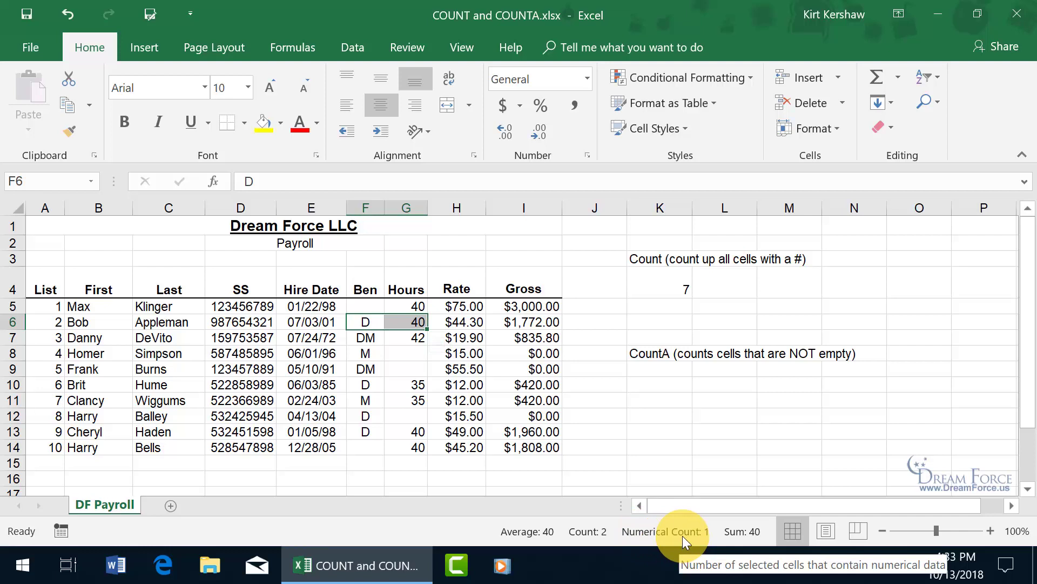
{"action": "right_click", "coordinate": [470, 529]}
{"action": "left_click", "coordinate": [537, 432]}
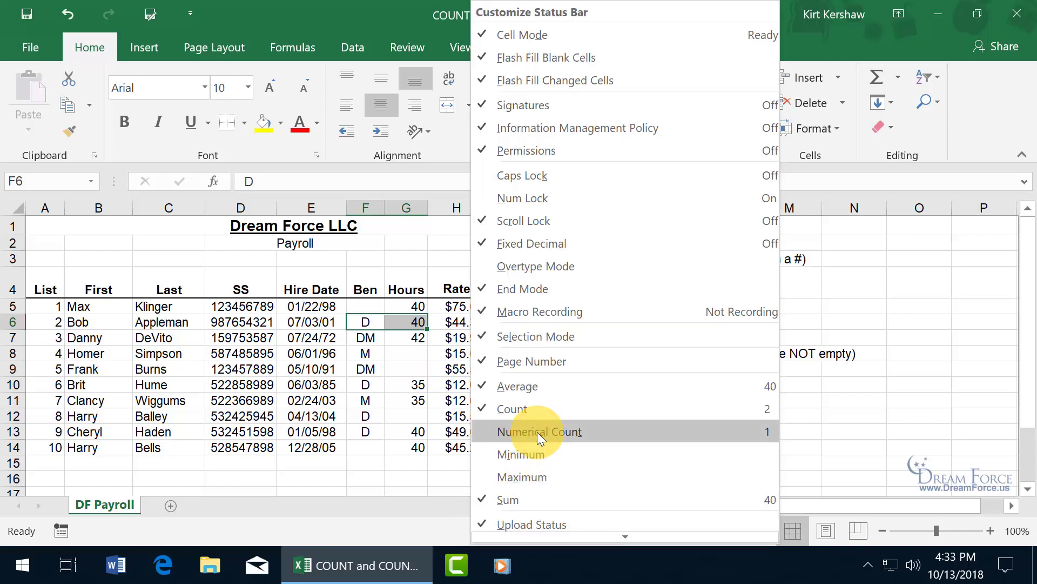
{"action": "left_click", "coordinate": [418, 524]}
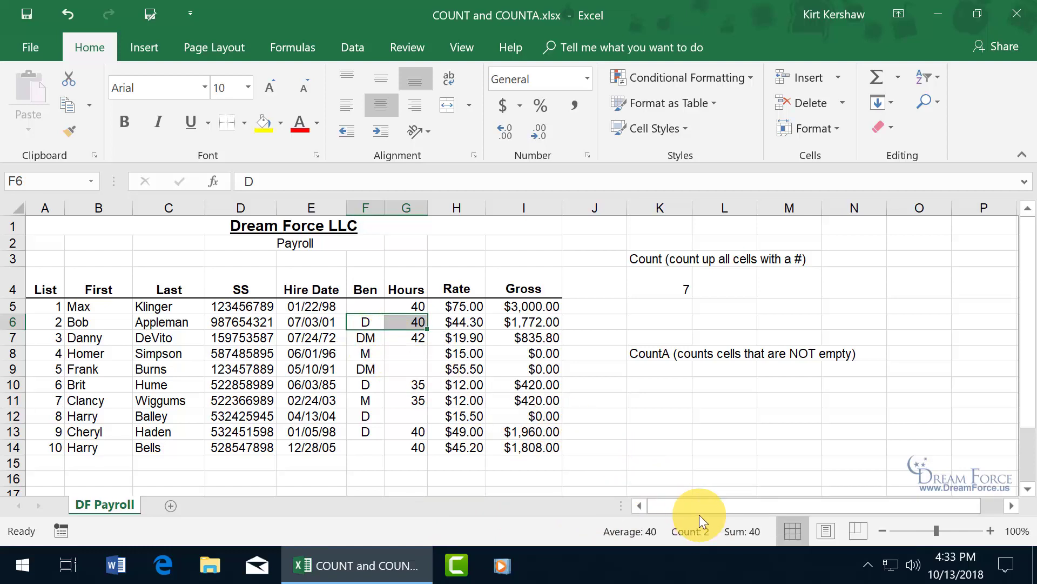
{"action": "left_click", "coordinate": [660, 367]}
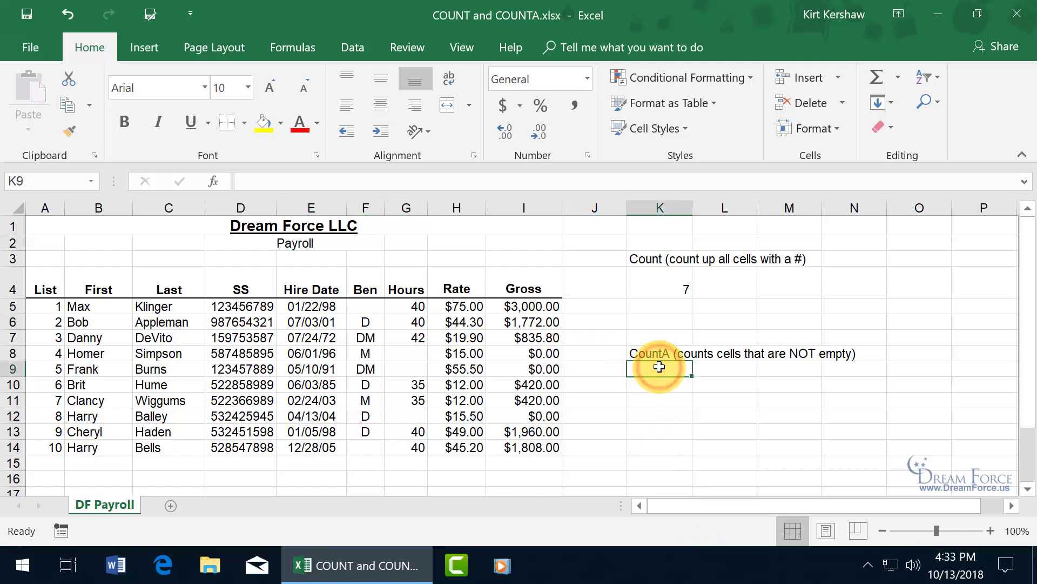
{"action": "left_click", "coordinate": [365, 450]}
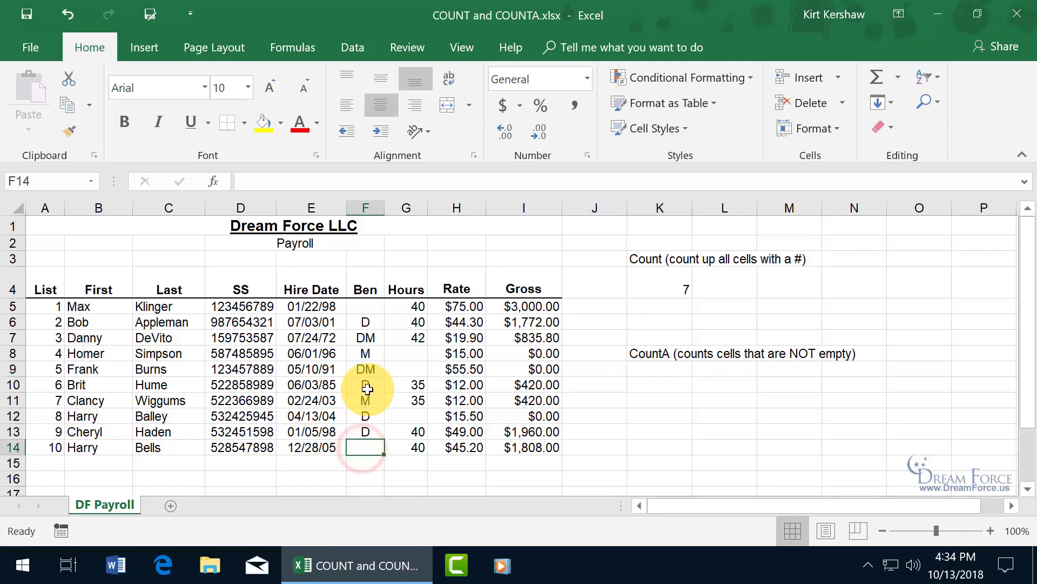
{"action": "left_click", "coordinate": [365, 306]}
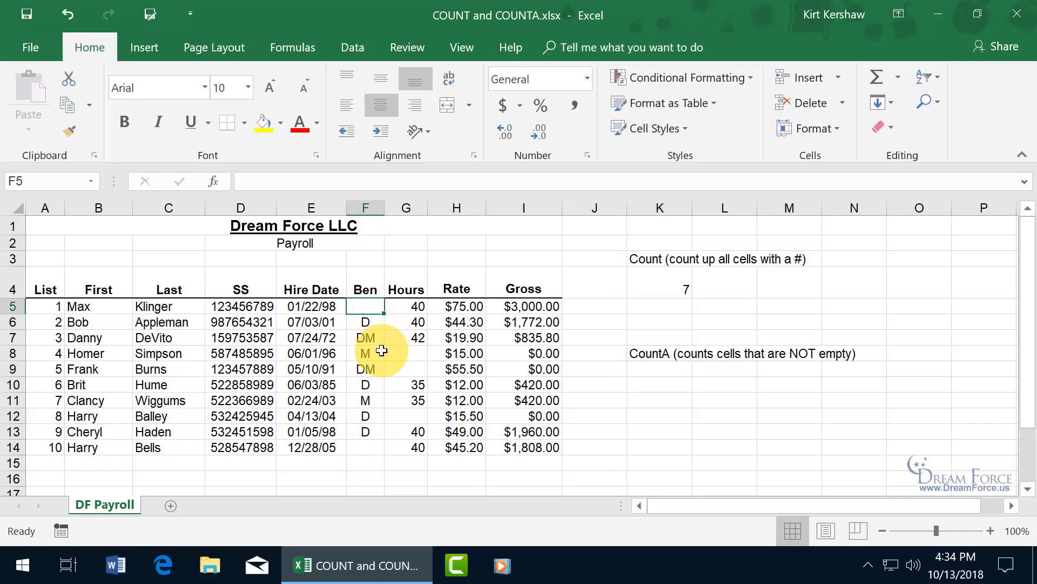
Step: Enter =COUNTA(F5:F14) in K9 to count the non-empty Ben entries, giving 8
{"action": "left_click", "coordinate": [670, 368]}
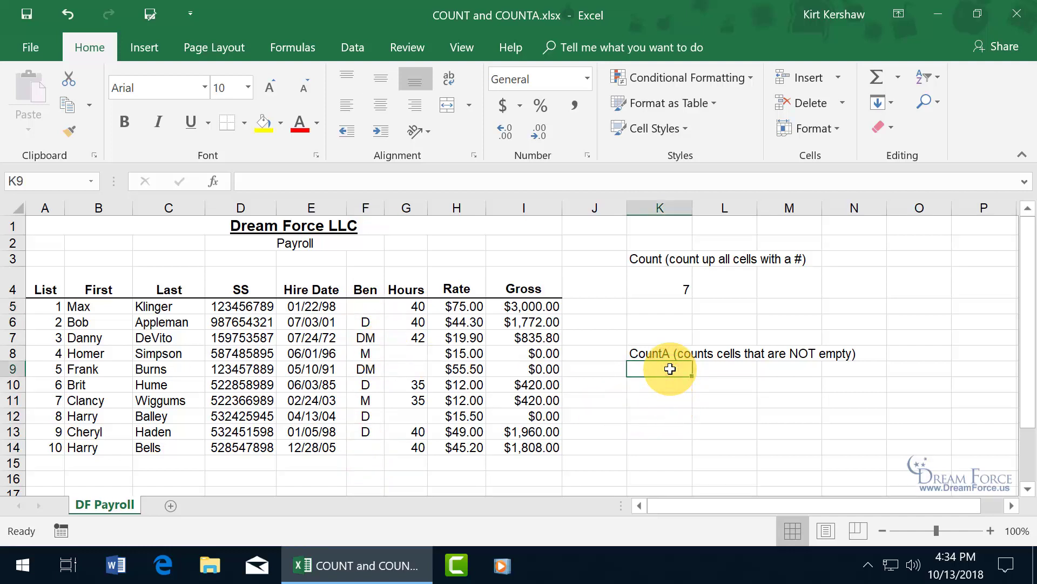
{"action": "type", "text": "=coun"}
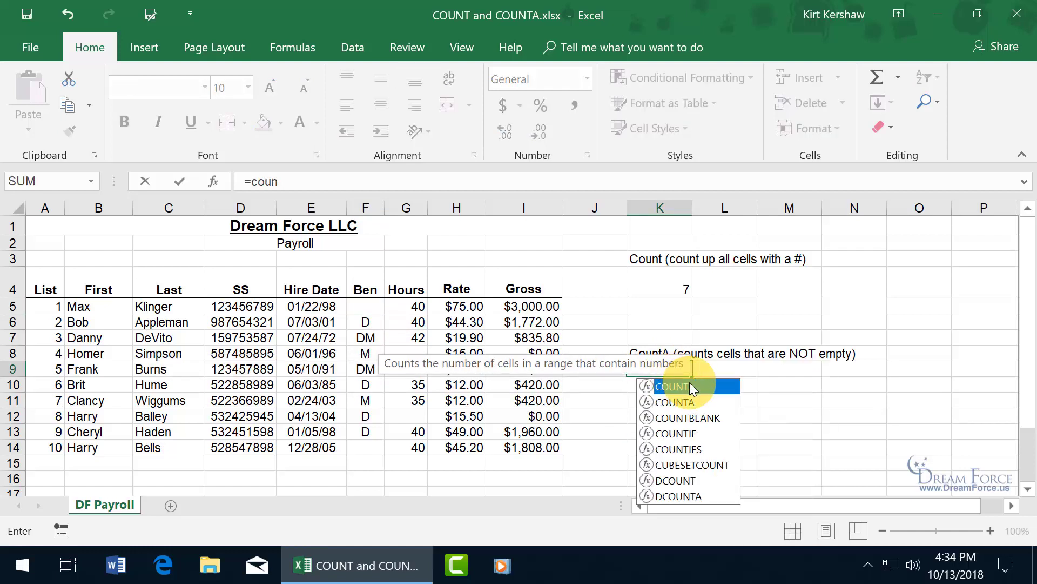
{"action": "key", "text": "Down"}
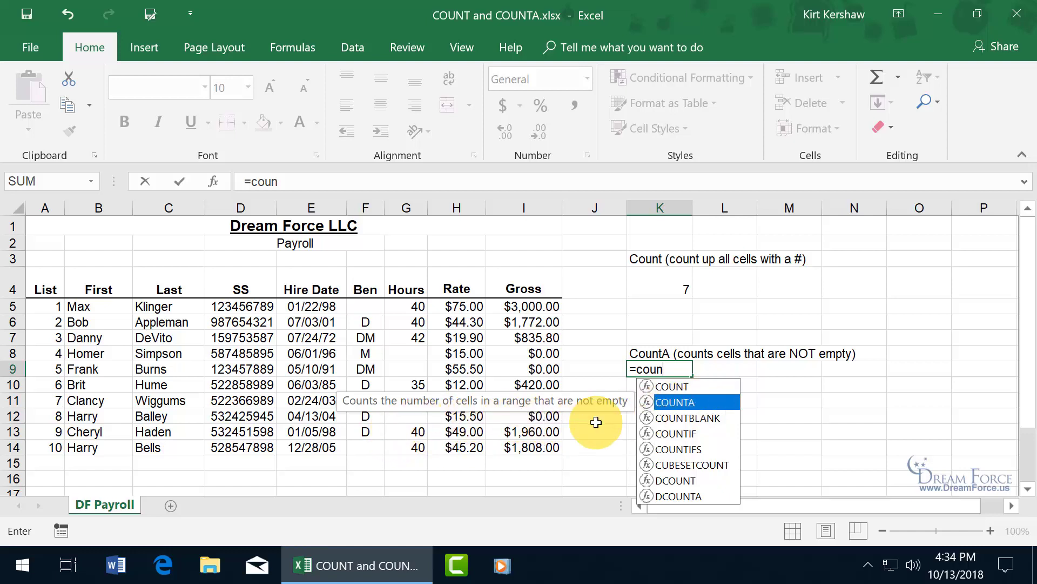
{"action": "key", "text": "Tab"}
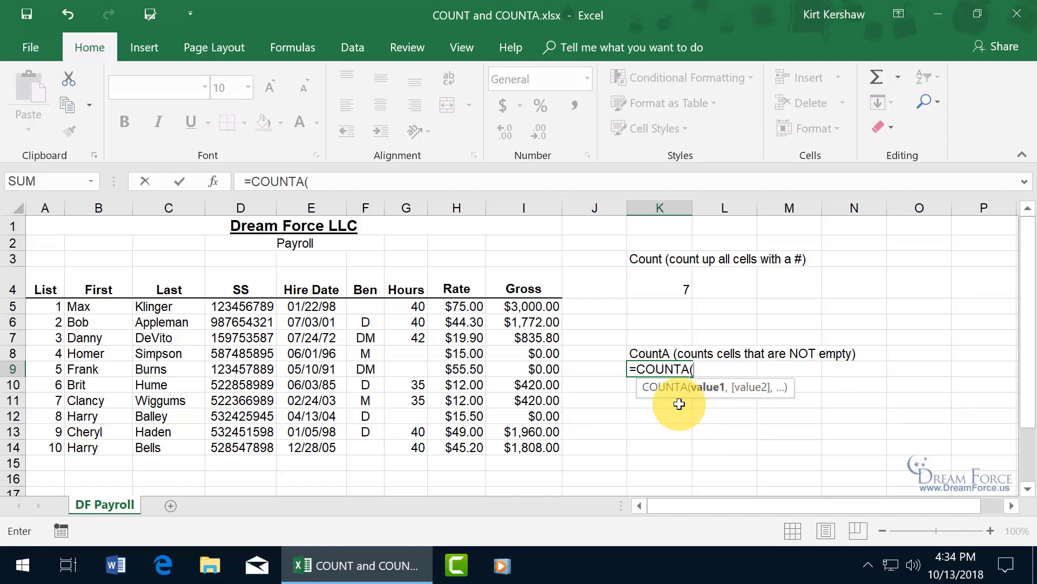
{"action": "left_click_drag", "start_coordinate": [366, 306], "coordinate": [366, 447]}
{"action": "key", "text": "Return"}
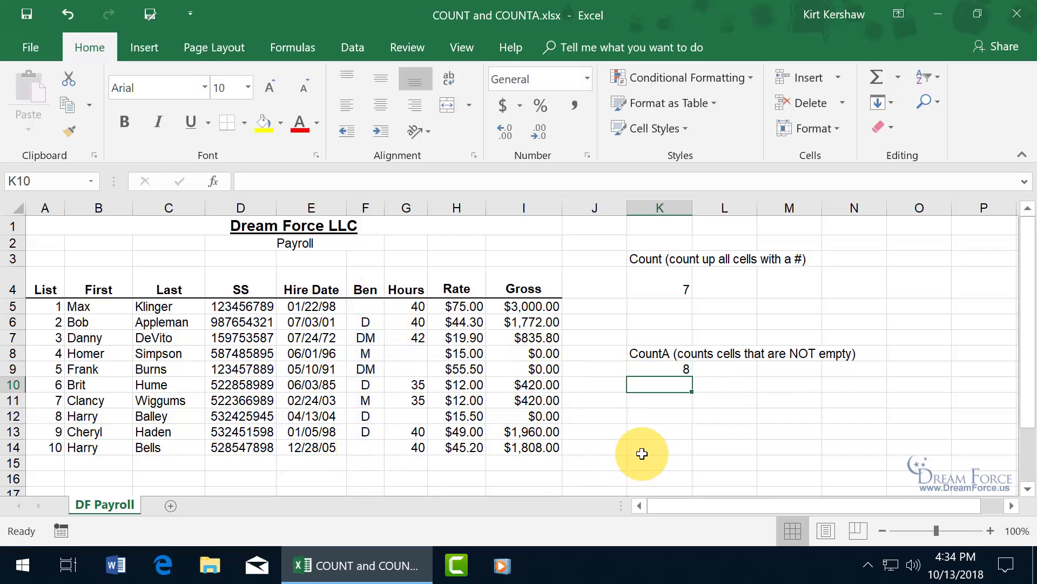